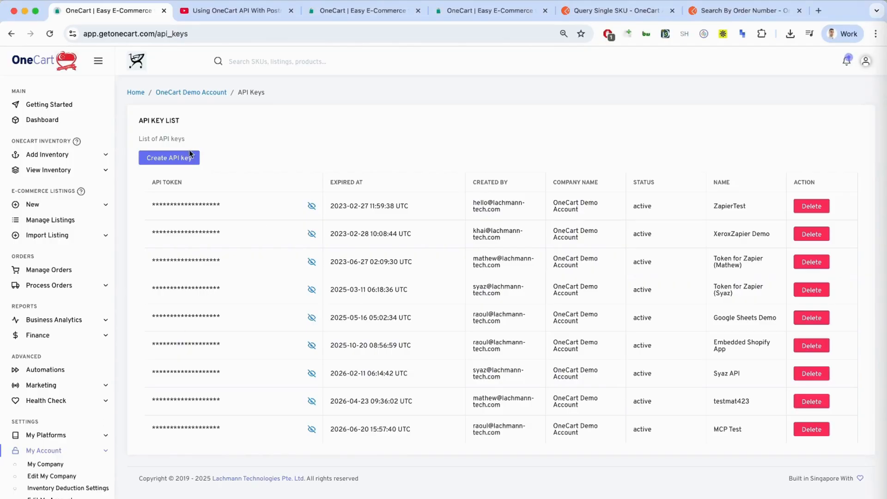
View the form for creating an API key in OneCart and return to the key list
click(166, 158)
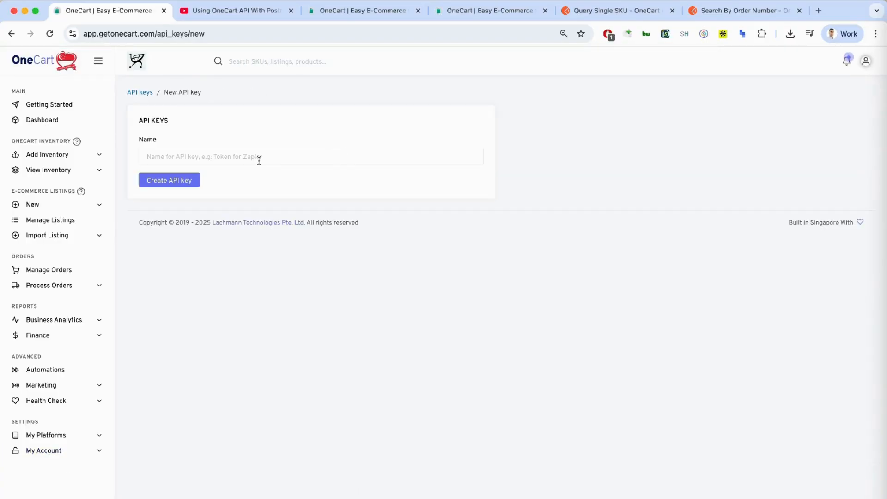
click(257, 161)
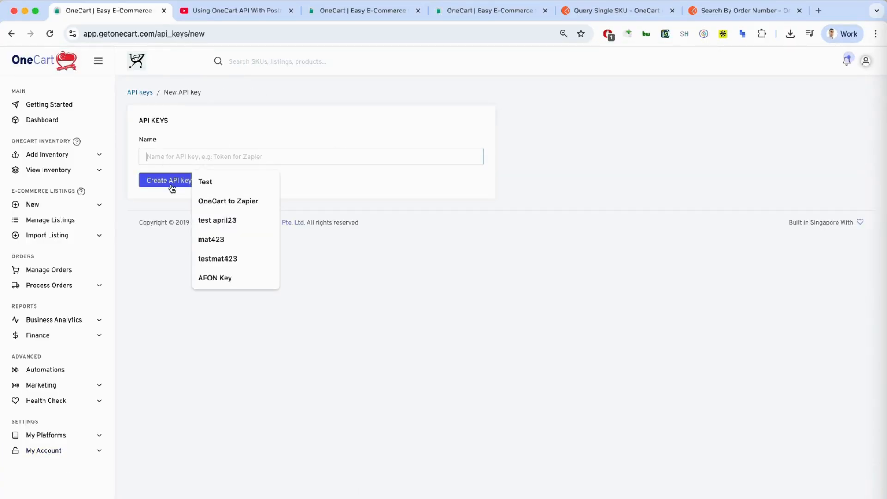
click(12, 33)
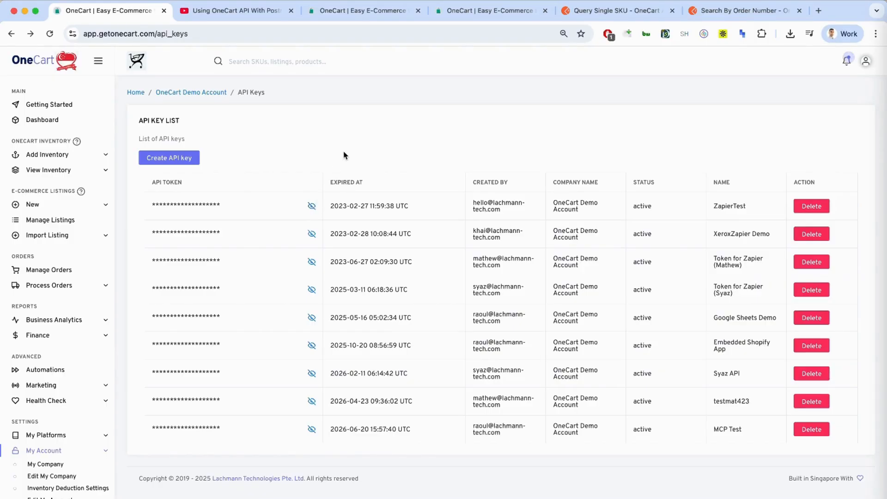
Reveal the ZapierTest API token in the API key list
click(312, 207)
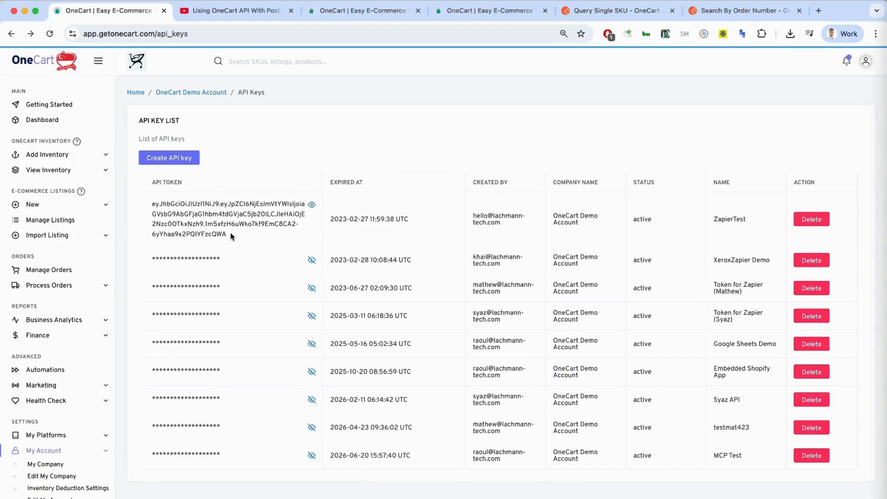
drag(230, 235, 152, 204)
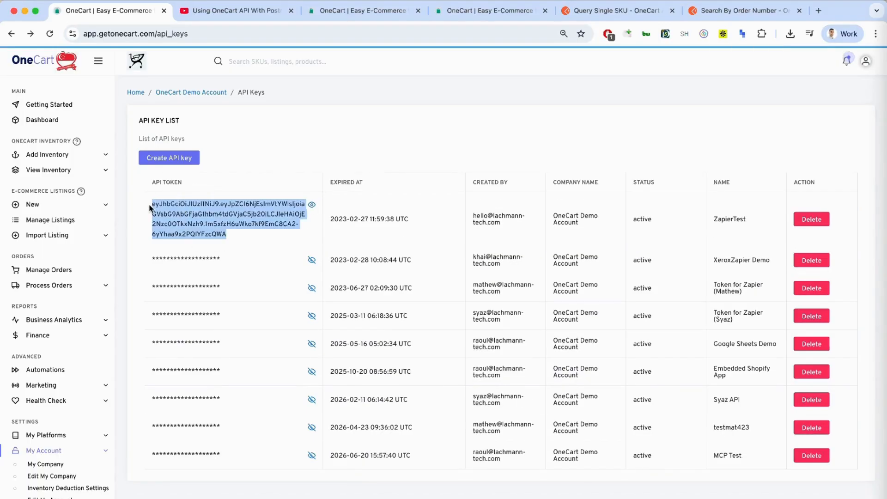
click(300, 114)
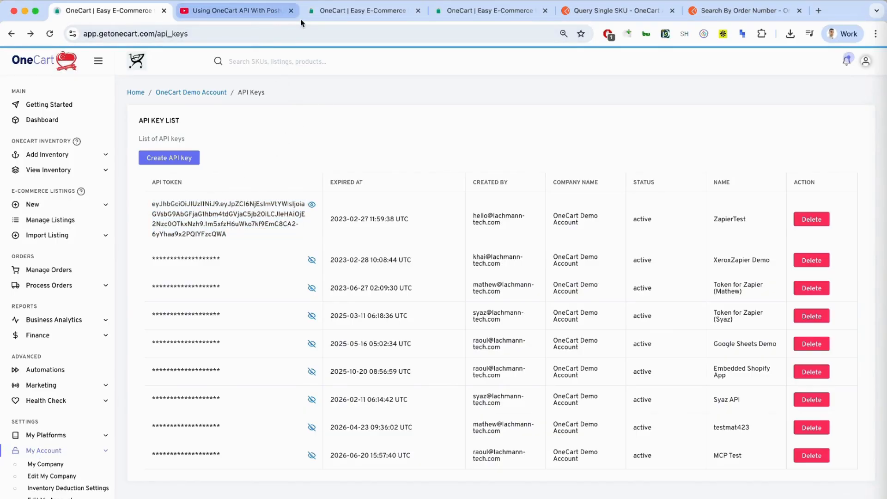
View the Query Single SKU request in Postman and the YouTube video on using the OneCart API with Postman
click(588, 14)
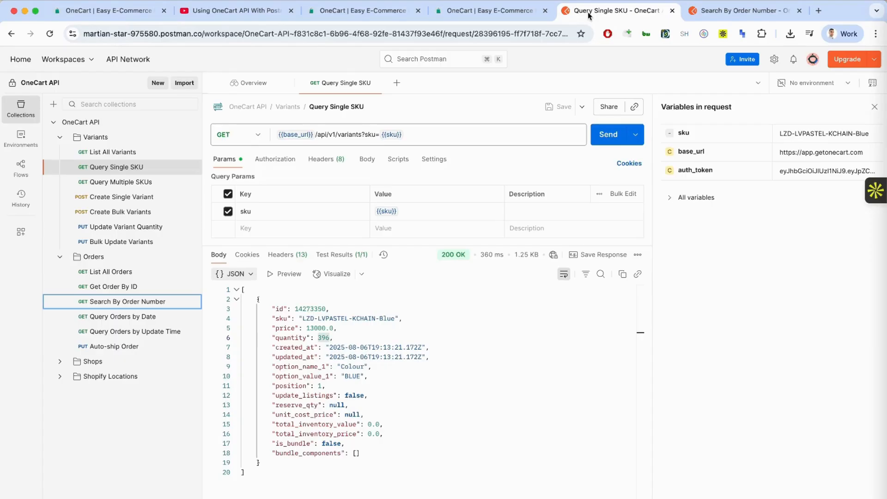
click(223, 14)
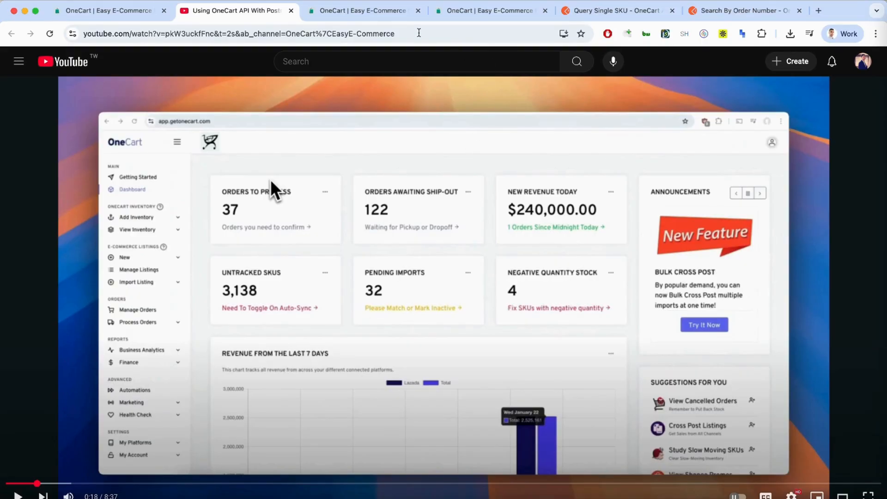
click(589, 15)
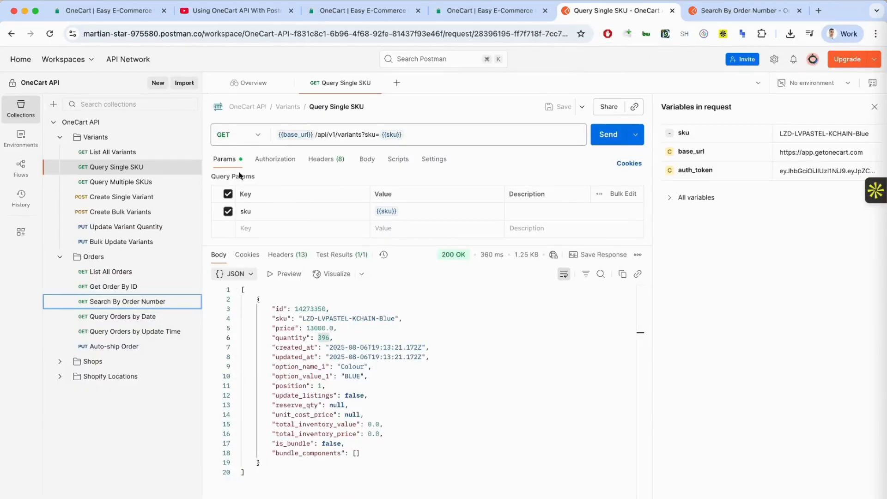
Show the variables of the Query Single SKU request and open the auth_token value
mouse_move(387, 134)
click(874, 106)
click(872, 83)
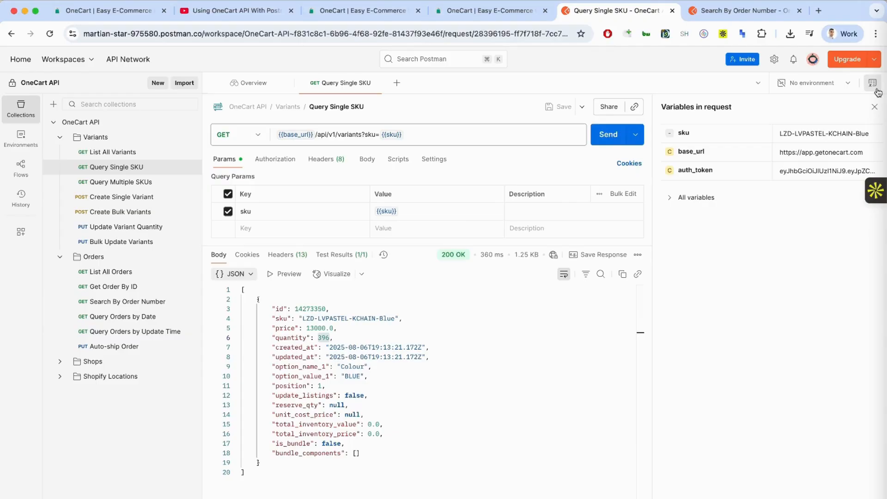
click(795, 169)
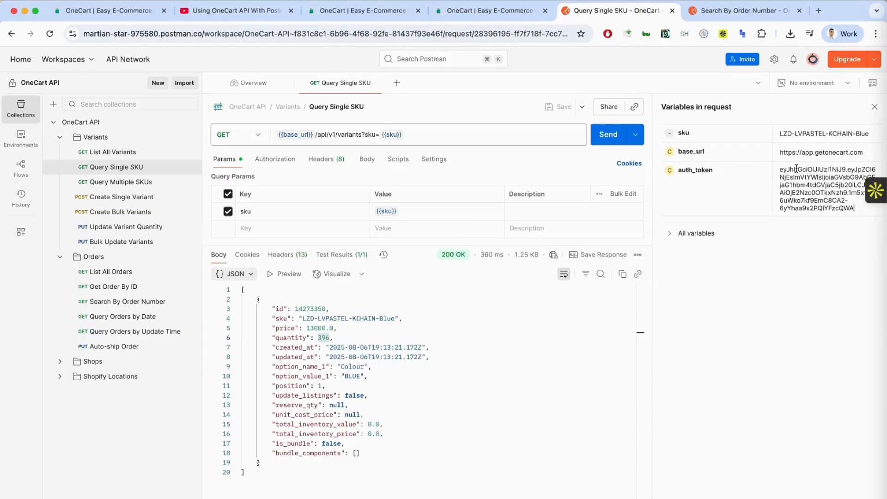
Copy the ZapierTest API token in OneCart and open the auth_token value in Postman's request variables
click(125, 11)
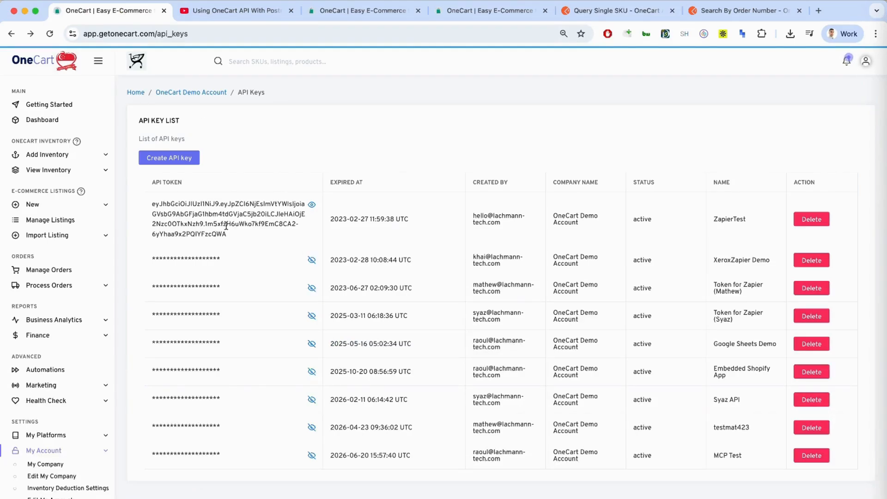
drag(229, 237, 152, 204)
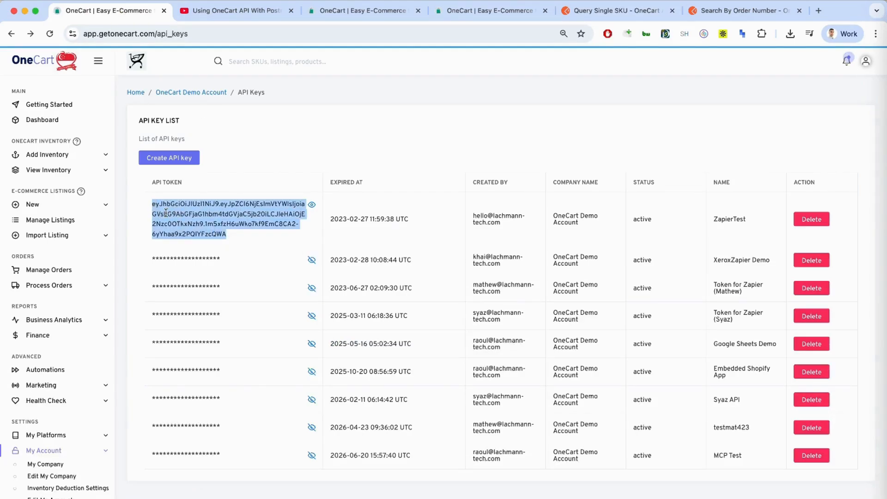
right_click(166, 215)
click(199, 237)
click(631, 10)
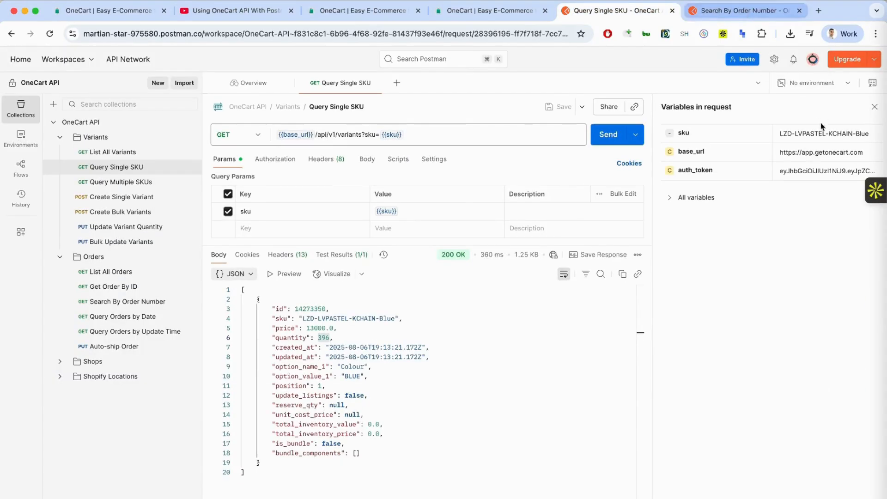
click(807, 171)
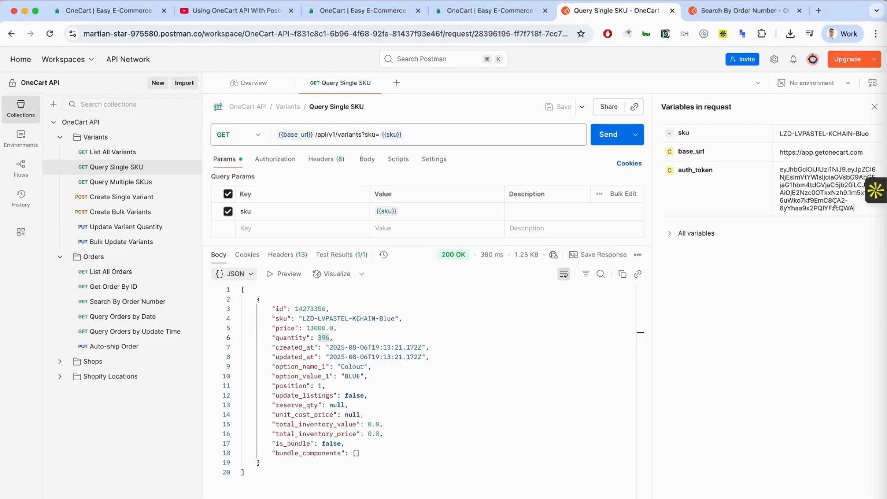
click(823, 180)
click(814, 241)
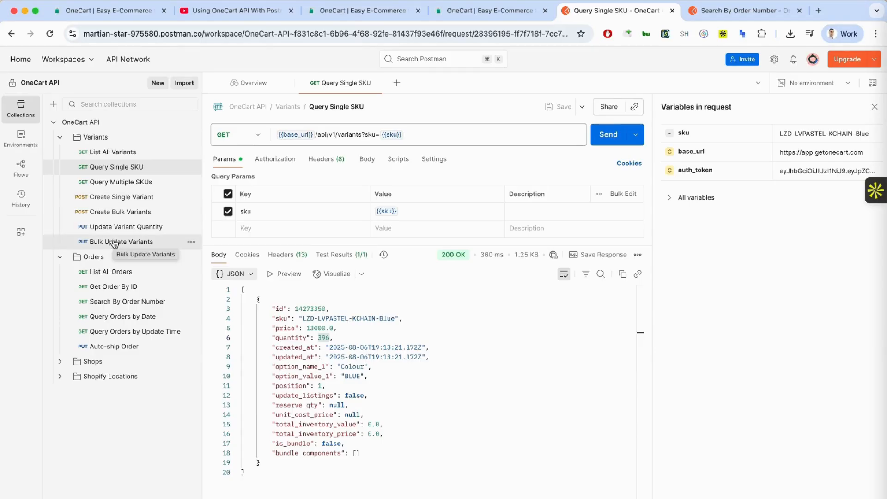
Return to Postman and select the Query Single SKU request in the Variants folder
click(233, 10)
click(597, 11)
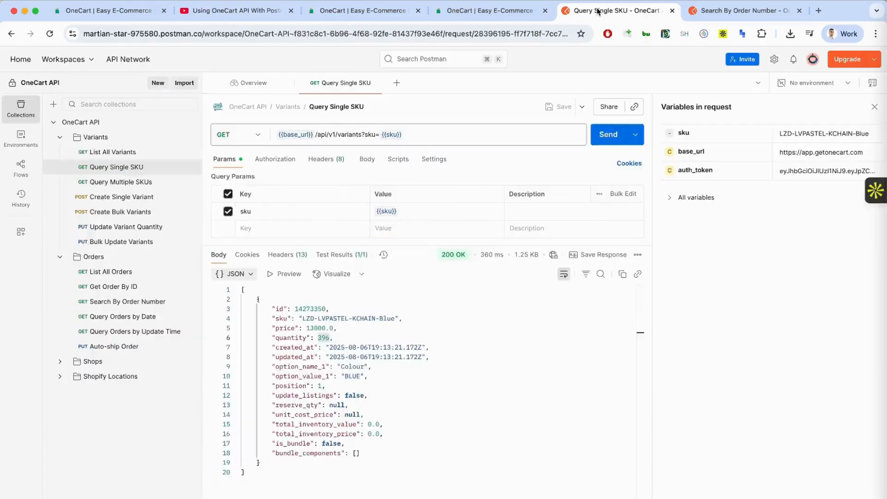
click(123, 172)
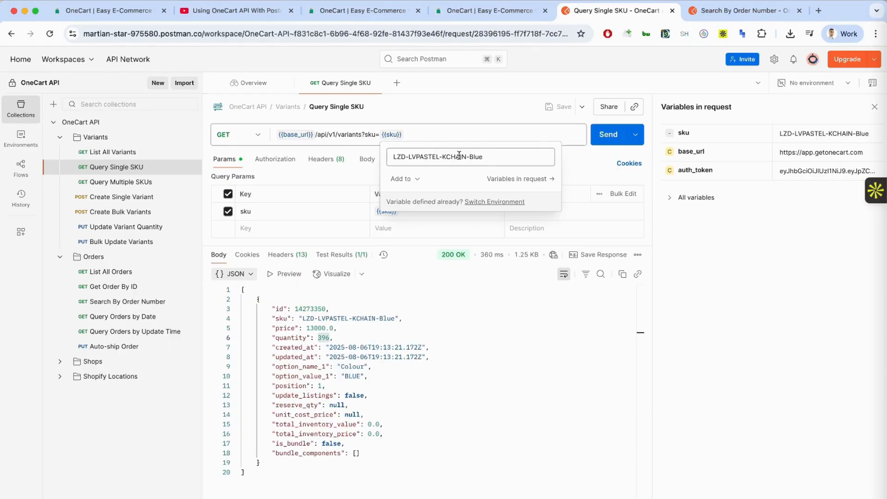
Copy the variant SKU LZD-LVPASTEL-KCHAIN-Blue from the OneCart product page and send the Query Single SKU request for it in Postman
click(398, 11)
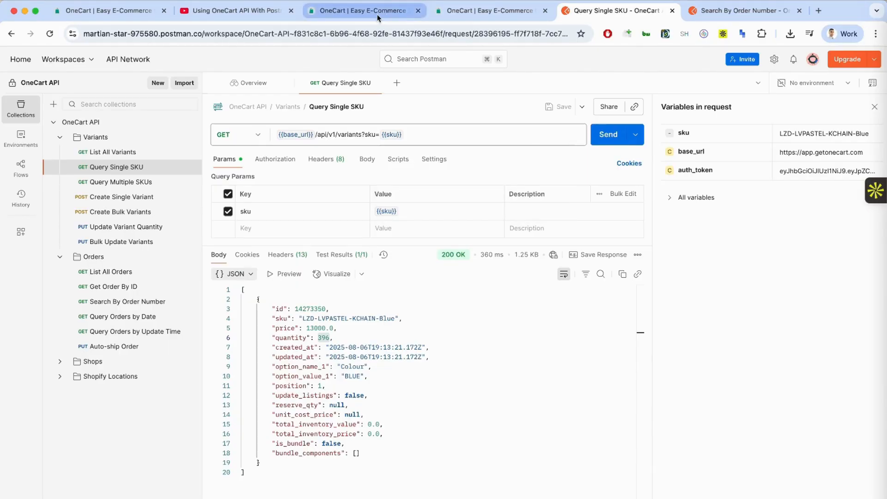
click(476, 13)
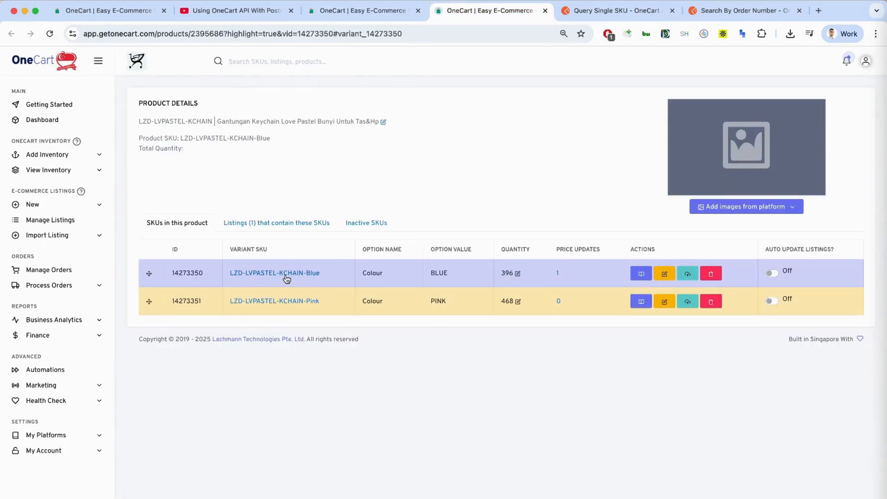
drag(323, 272, 250, 277)
right_click(249, 276)
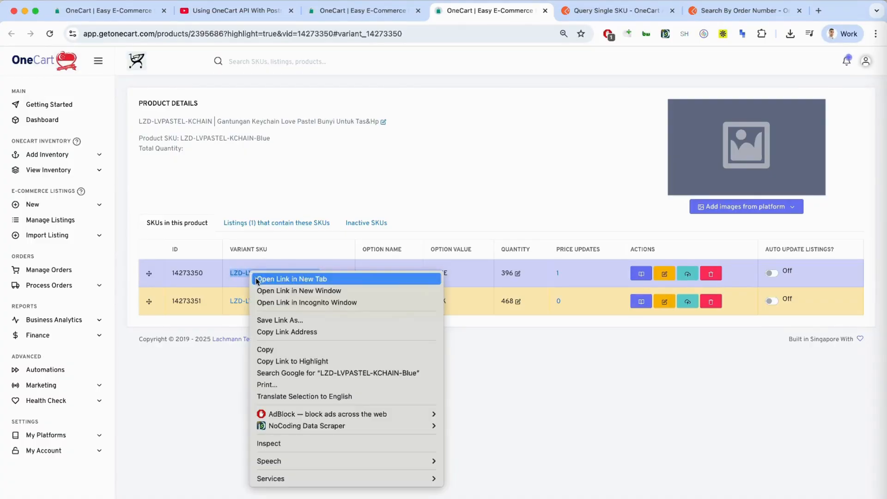
click(265, 351)
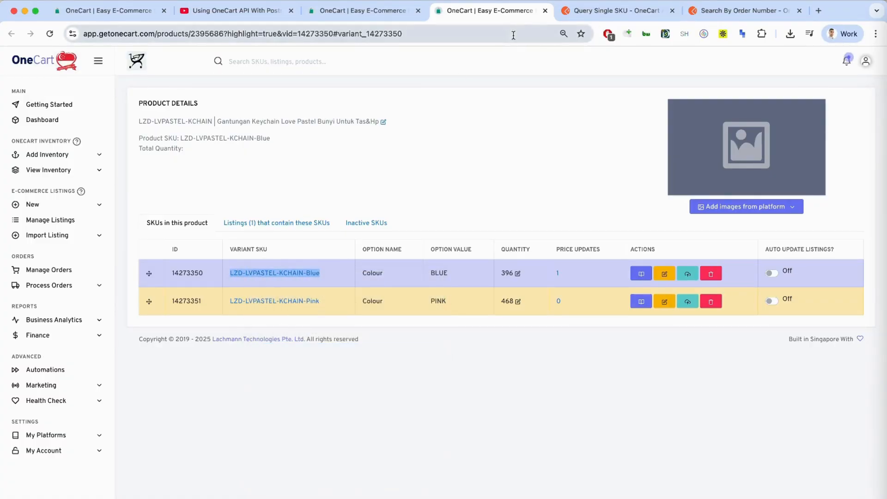
click(614, 10)
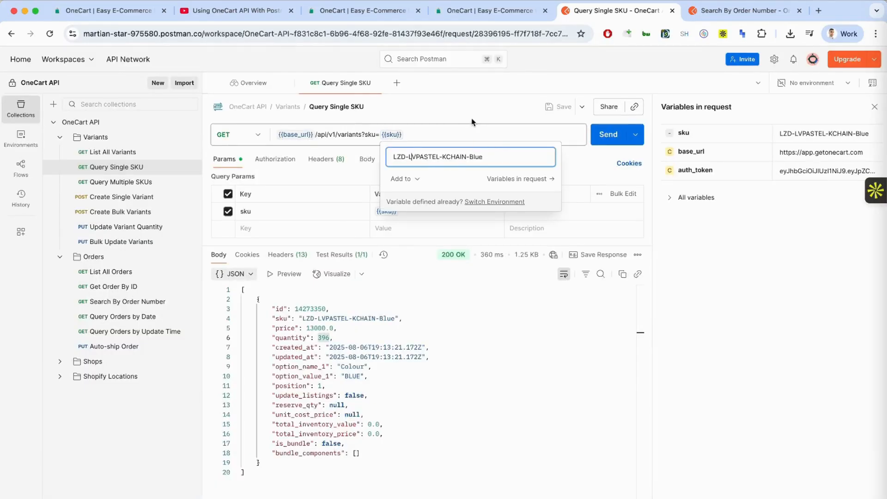
click(606, 134)
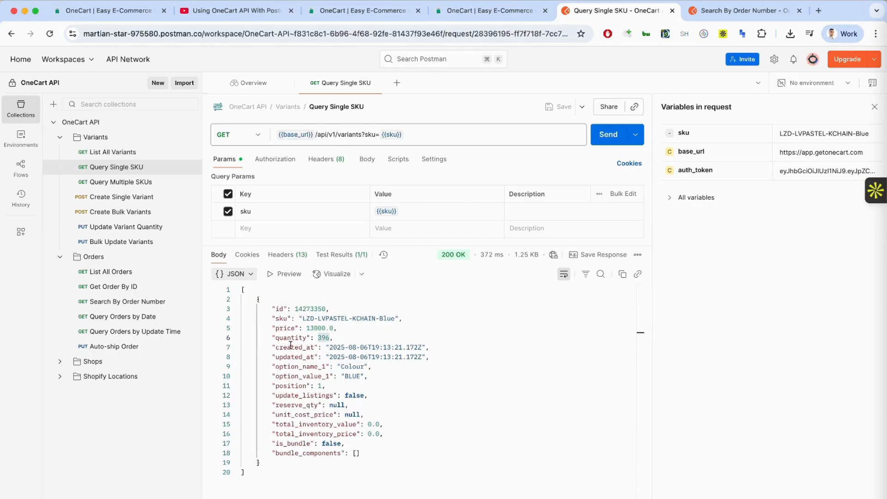
Compare the id in the Postman response with the variant ID in the OneCart product page's URL
drag(328, 308, 297, 307)
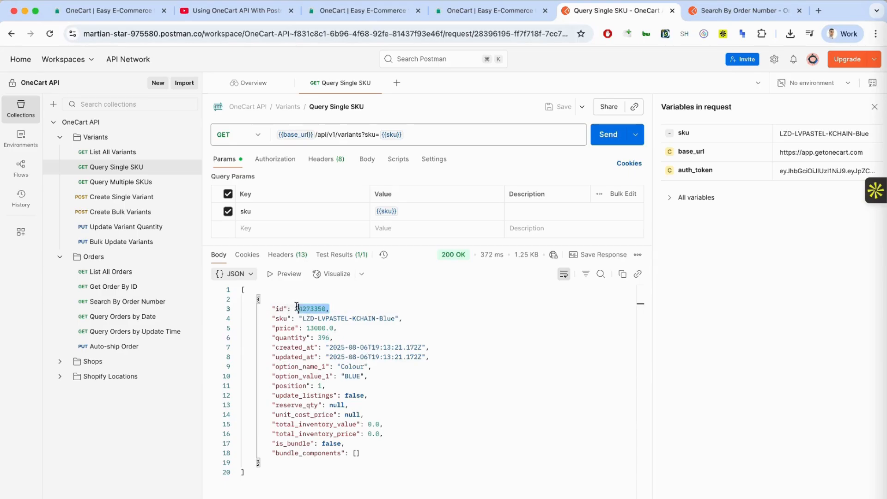
click(362, 15)
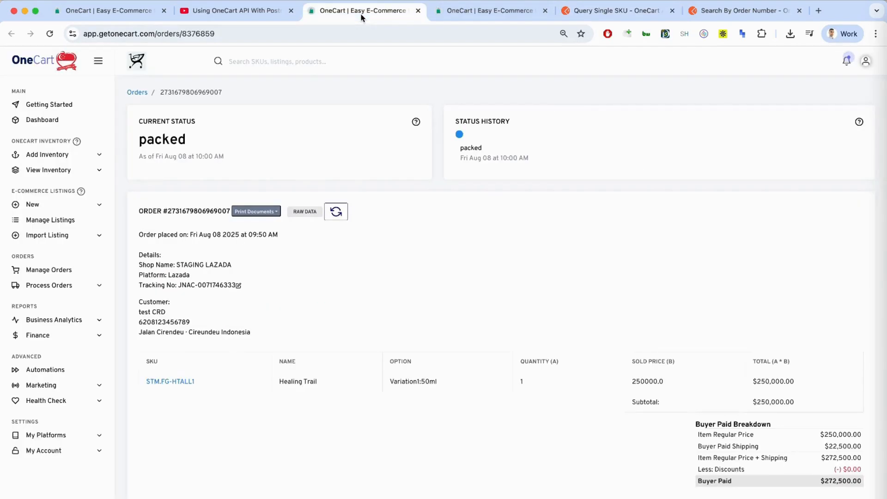
click(471, 13)
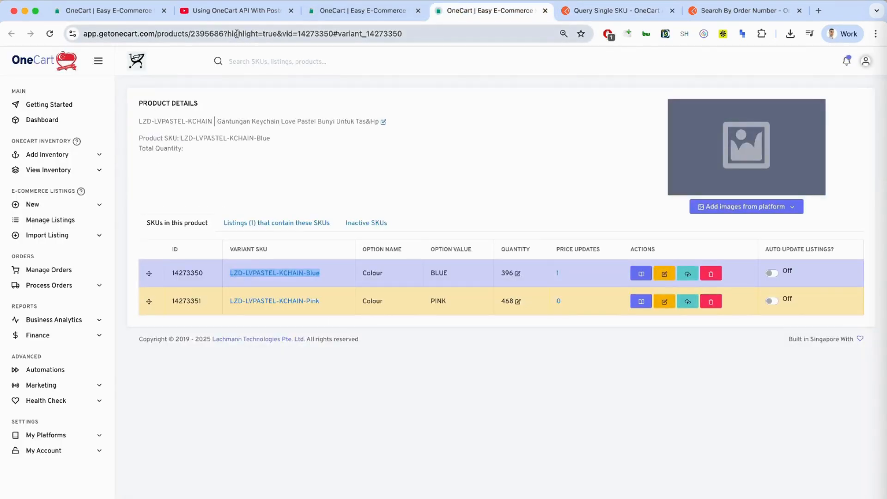
click(601, 9)
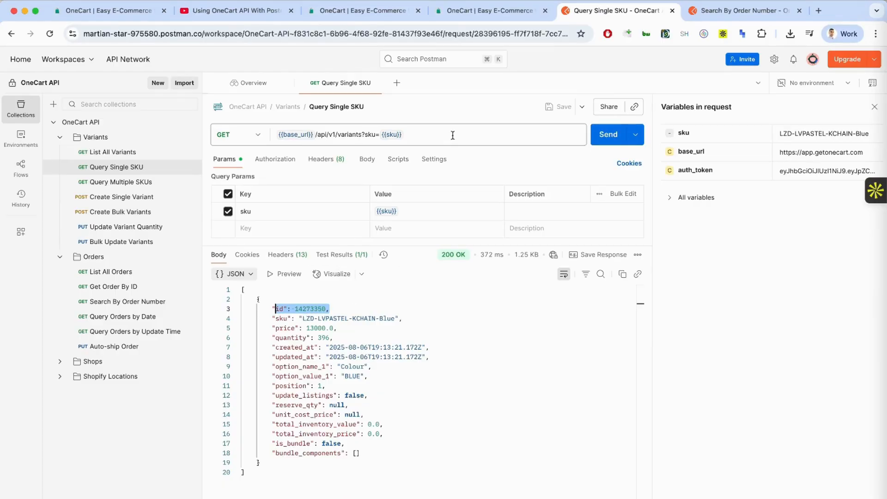
click(485, 11)
double_click(386, 33)
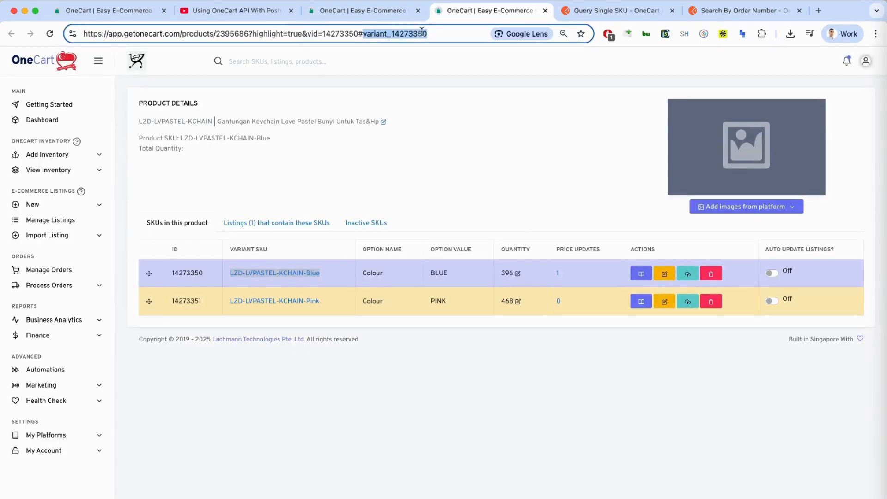
click(558, 13)
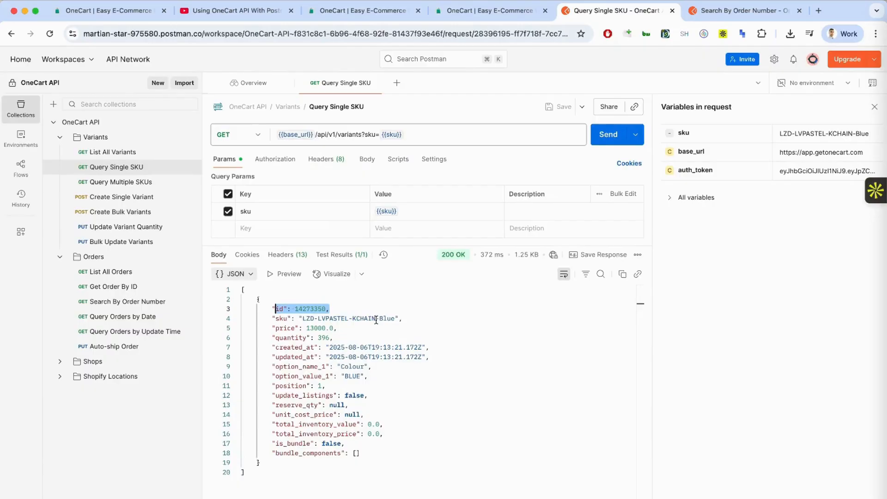
Compare the SKU and price in the Postman response with the blue variant's details on its OneCart edit page
drag(398, 318, 302, 318)
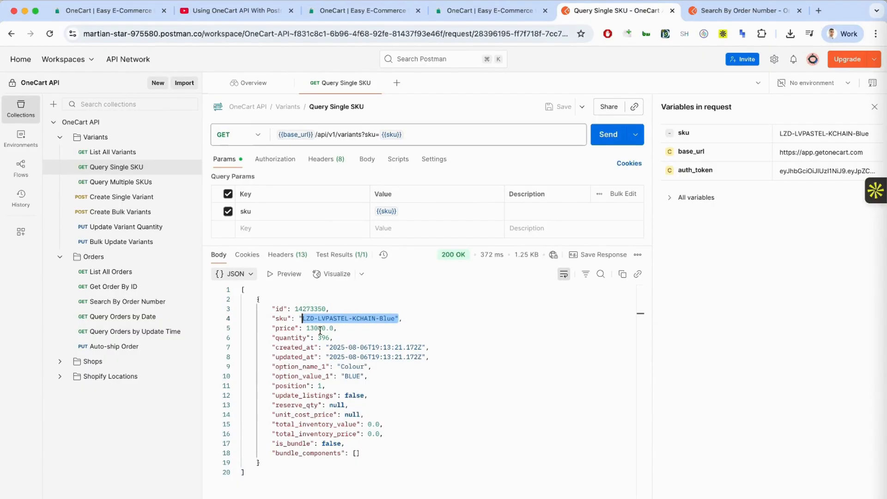
click(479, 13)
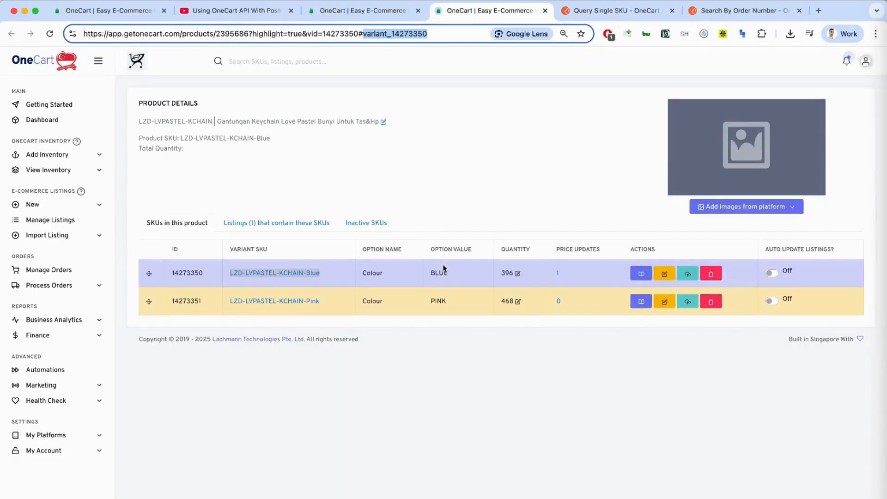
click(664, 273)
scroll(251, 323, down, 3)
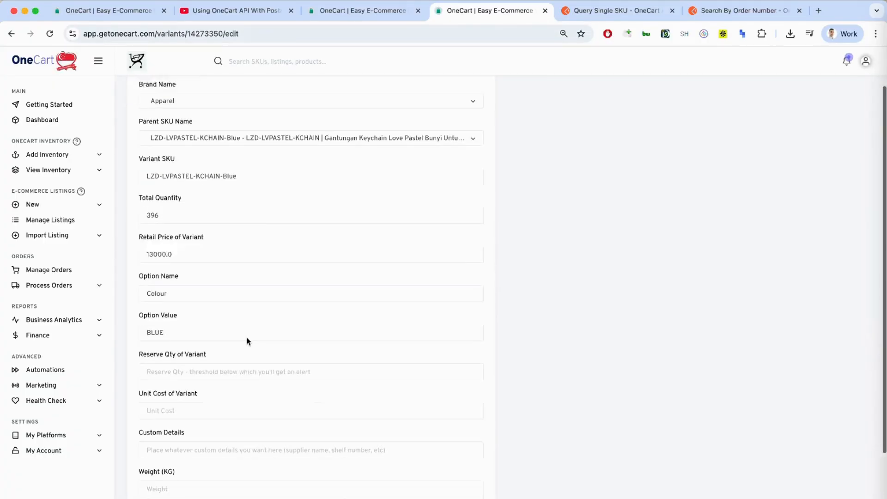
drag(173, 239, 144, 239)
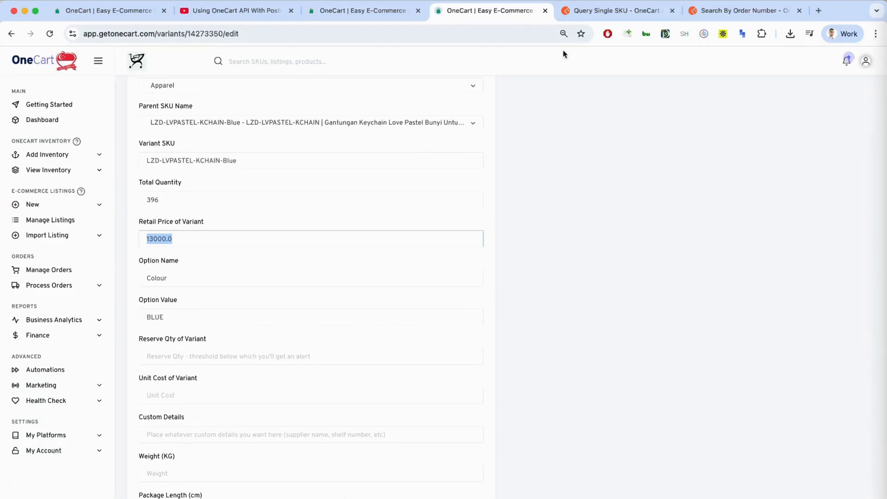
click(609, 10)
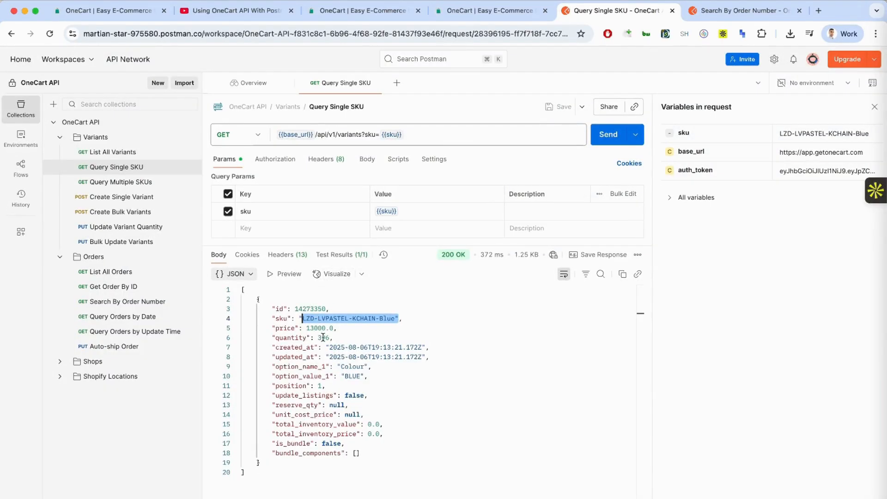
Compare the quantity in the Postman response with the Total Quantity on the blue variant's OneCart edit page
click(439, 11)
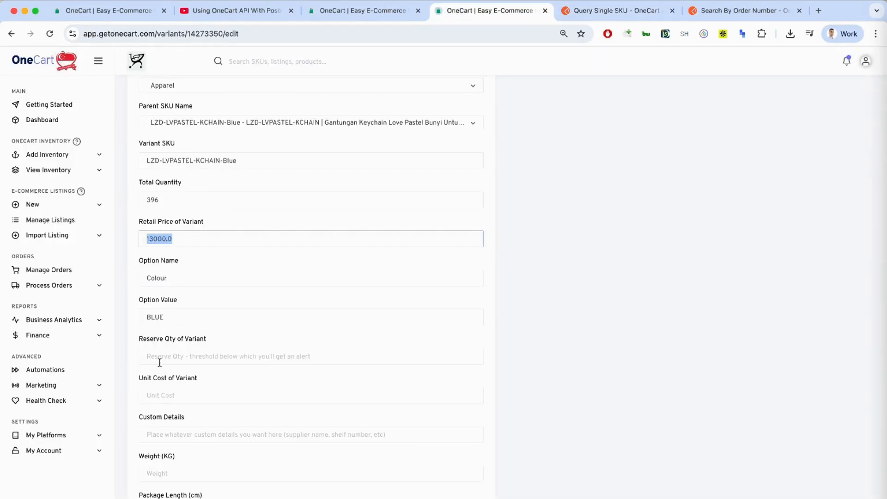
drag(169, 199, 134, 193)
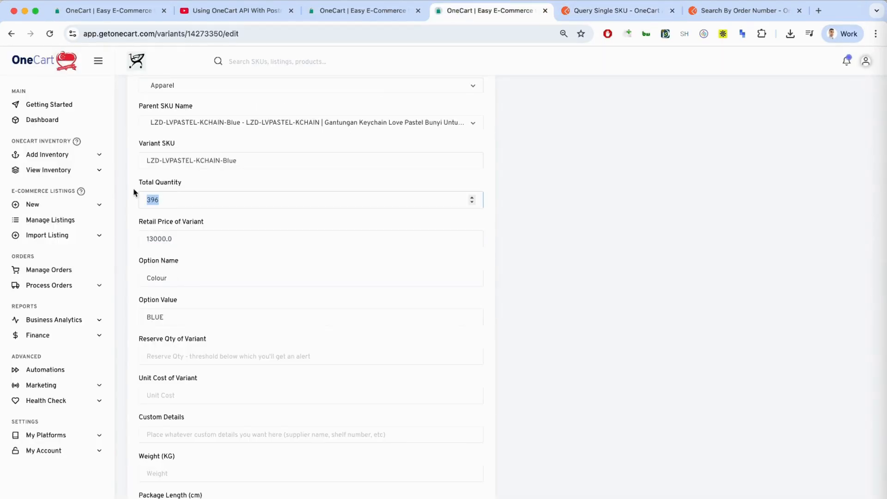
click(597, 7)
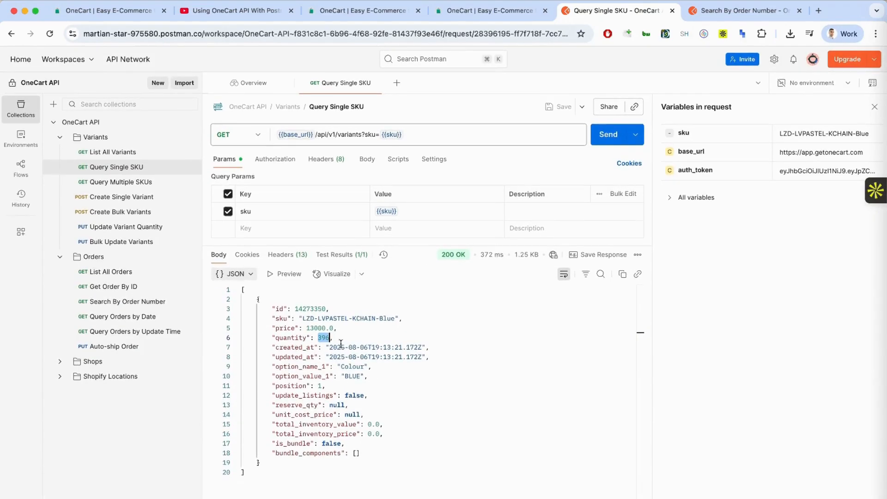
Check the created_at timestamp in the Postman response and compare the option and remaining fields with the variant's OneCart edit page
drag(423, 345, 329, 346)
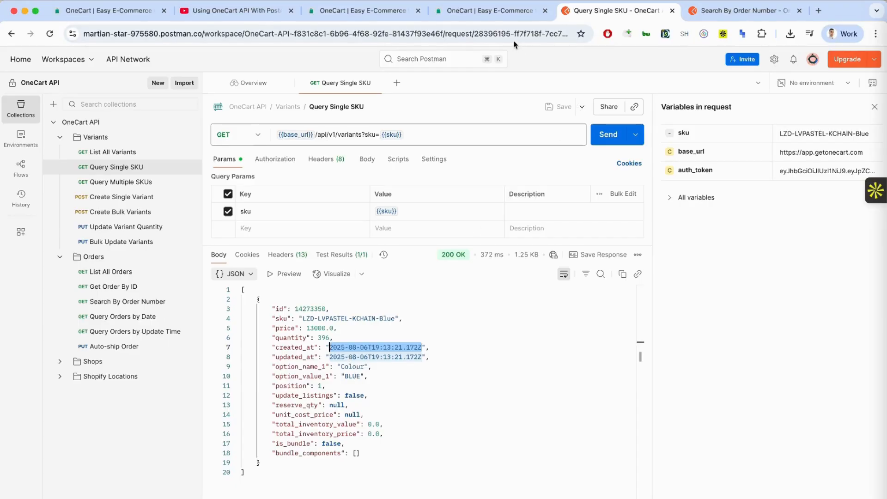
click(504, 12)
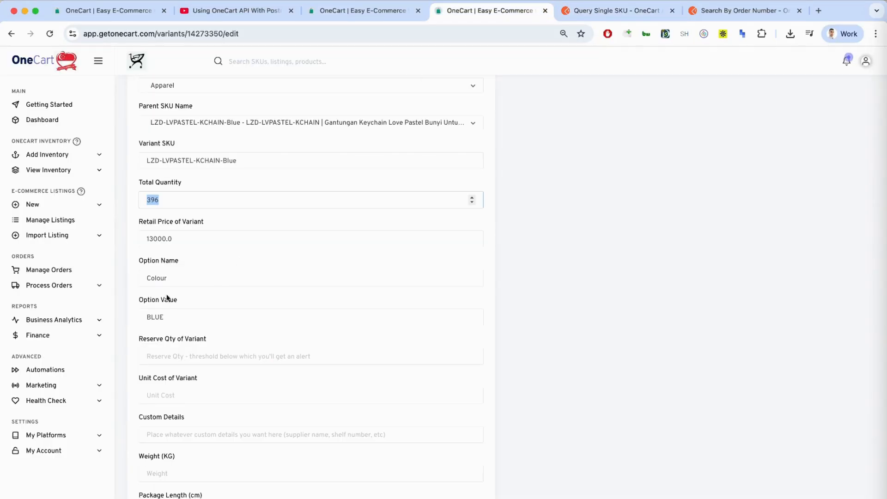
click(599, 10)
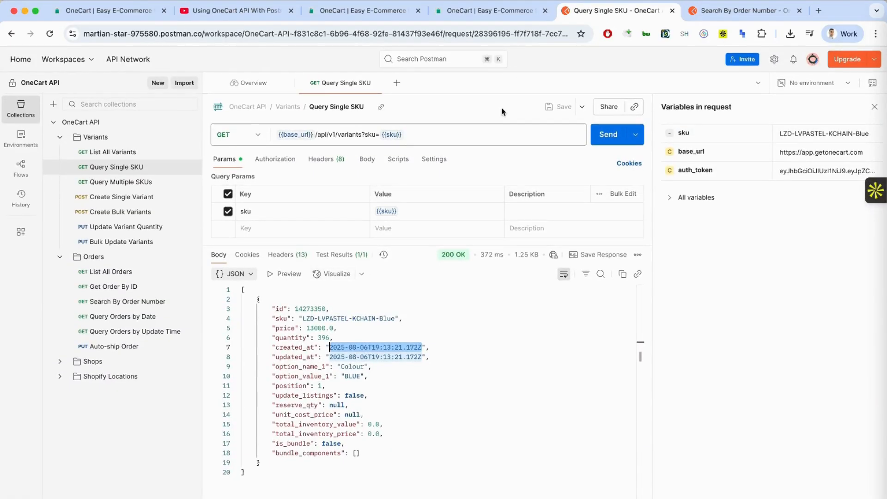
click(506, 12)
scroll(222, 323, down, 4)
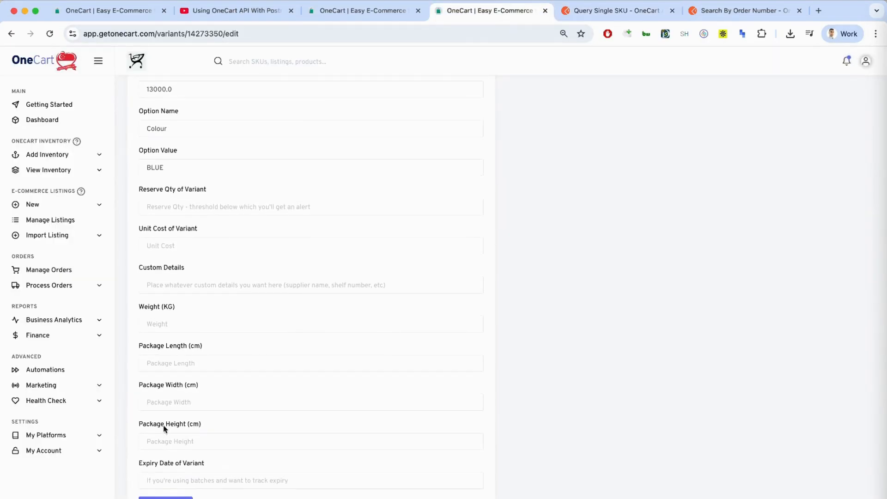
click(614, 13)
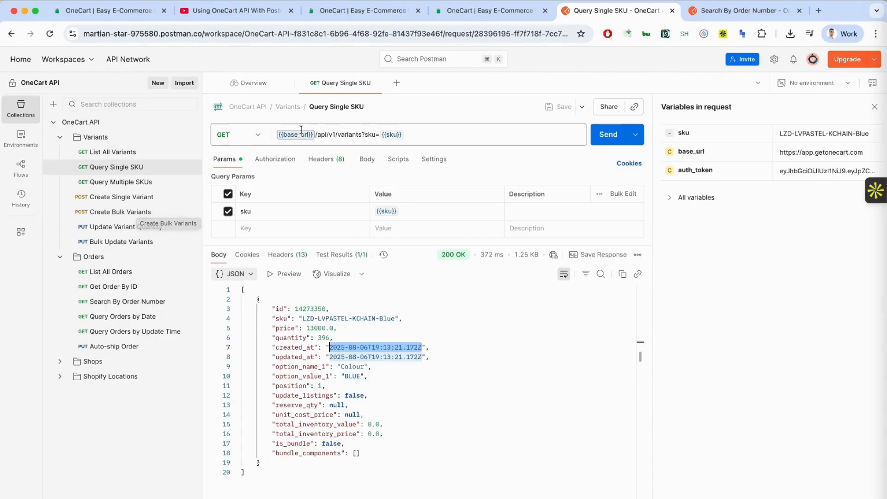
Check the Search By Order Number request in Postman and copy the order number from the OneCart order page
click(714, 19)
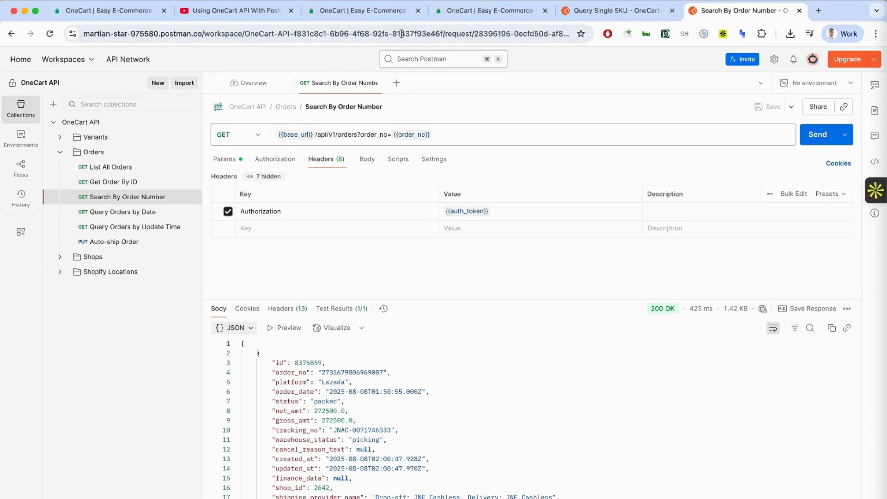
click(373, 13)
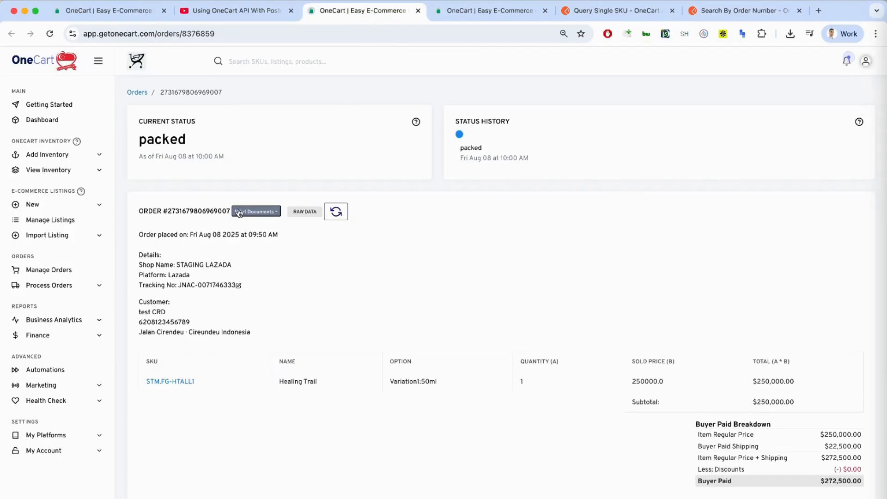
double_click(201, 210)
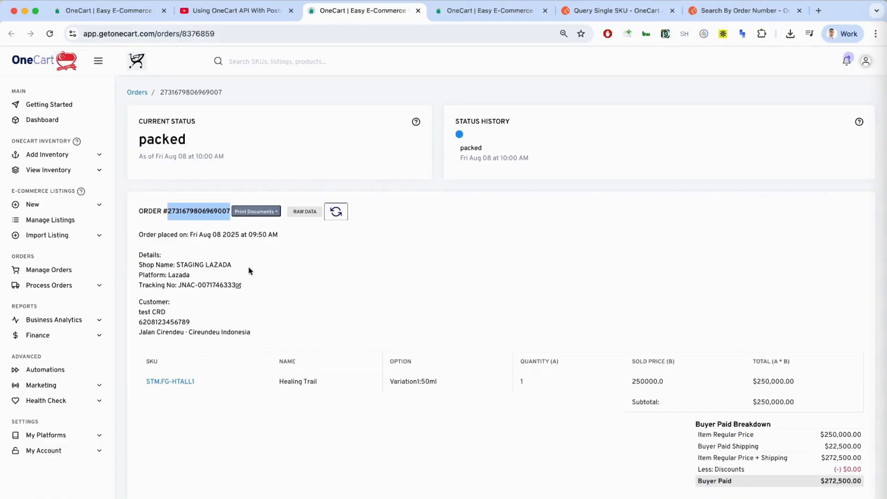
right_click(204, 216)
click(221, 240)
Send the Search By Order Number request in Postman for the copied order number and enlarge the response area
click(716, 13)
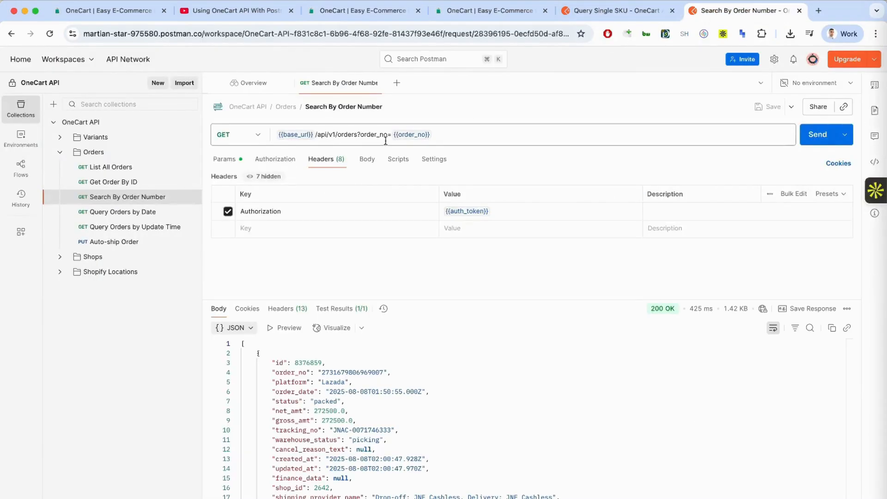
mouse_move(412, 137)
click(816, 134)
scroll(383, 360, down, 5)
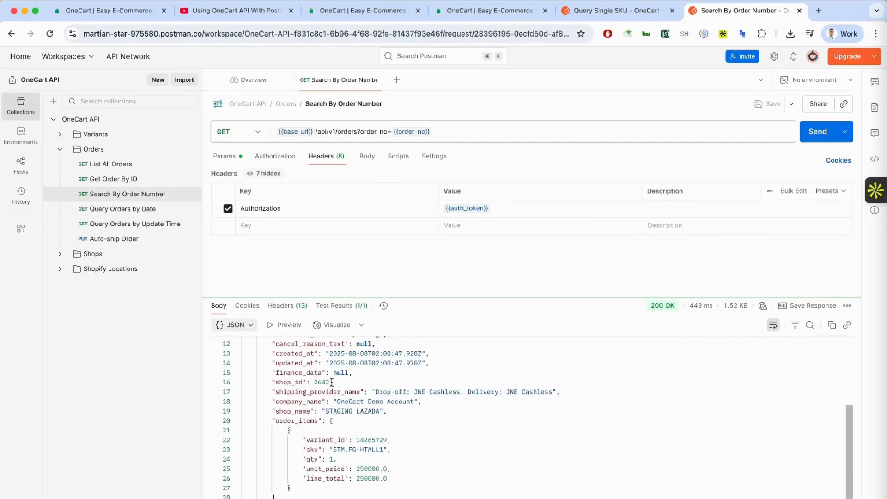
drag(380, 301, 381, 211)
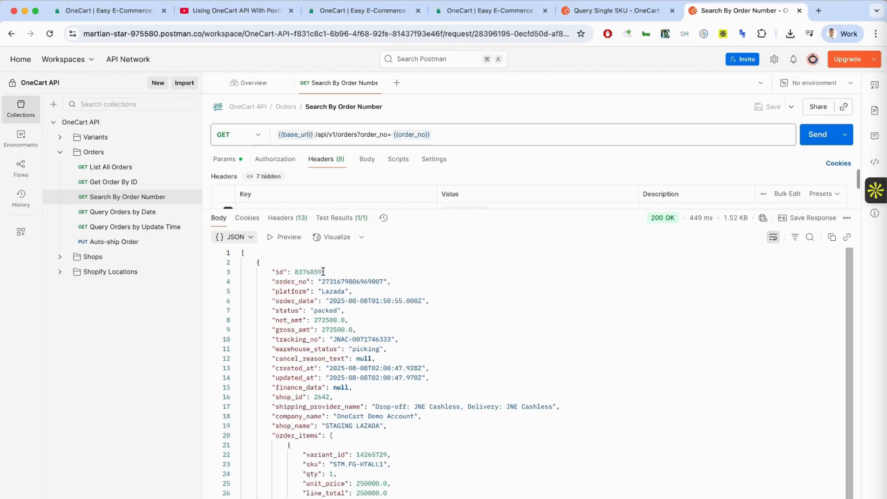
Locate the order ID in the OneCart order page's URL to compare it with the id in the Postman response
click(473, 16)
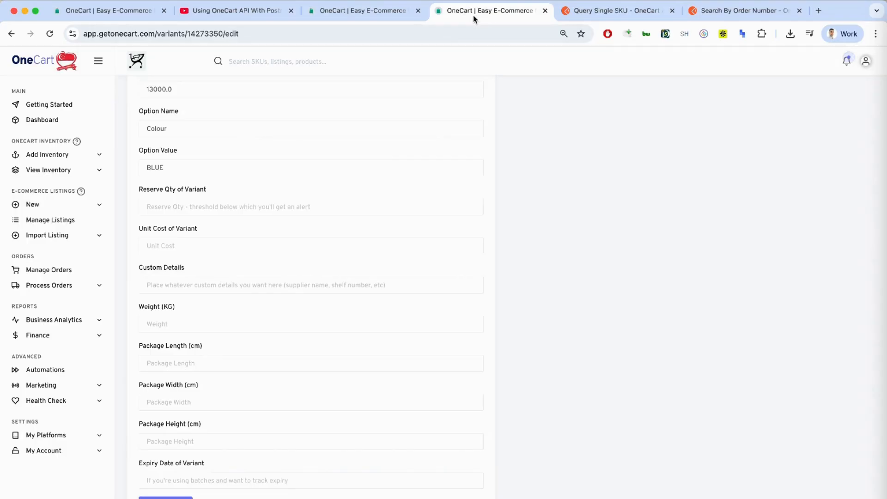
click(391, 13)
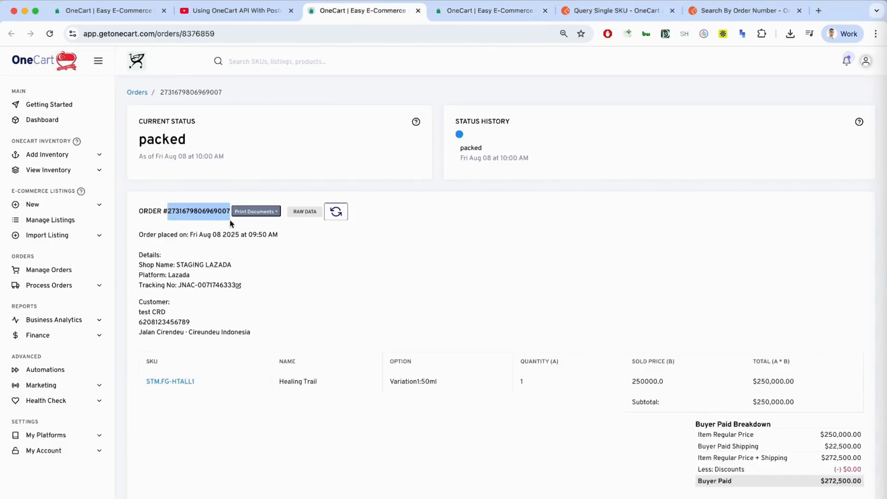
click(207, 40)
double_click(222, 33)
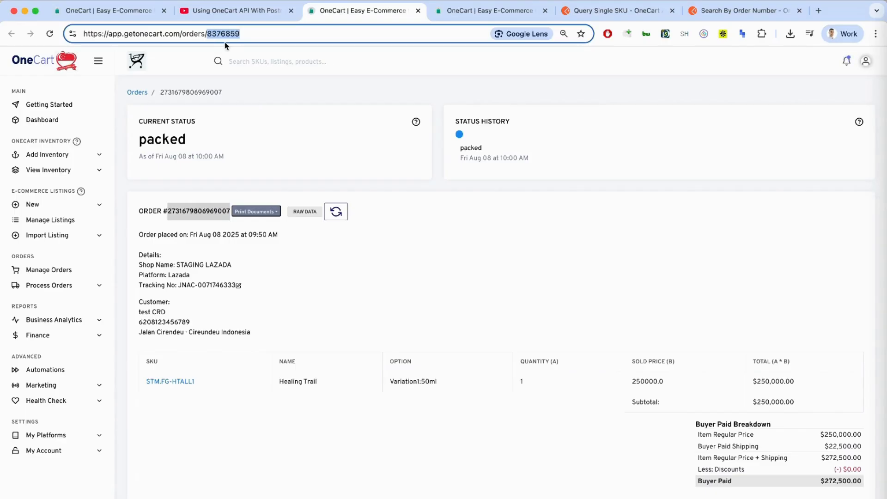
Close the OneCart variant edit page and the Query Single SKU page, and return to Search By Order Number in Postman
click(545, 10)
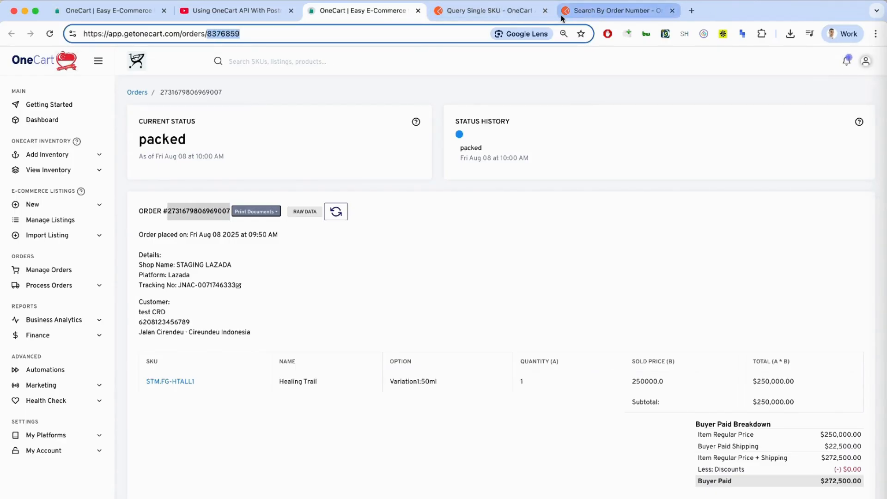
click(544, 10)
click(484, 10)
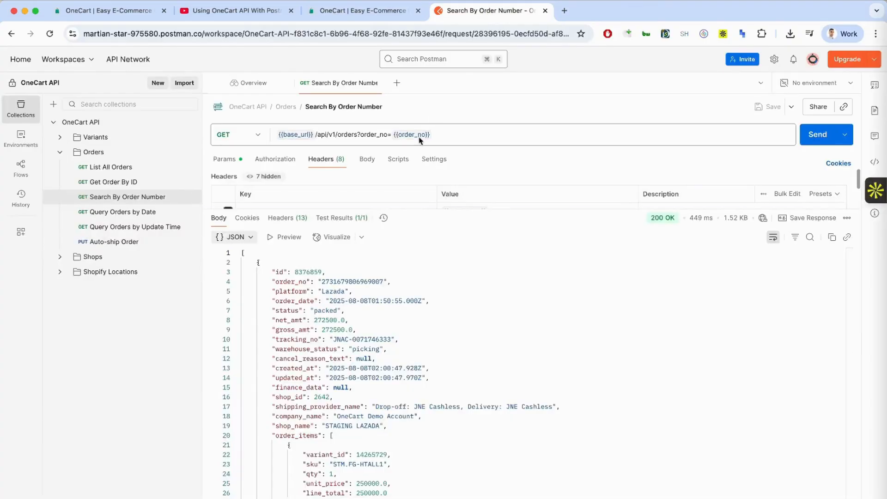
Examine the order number, order date, created_at timestamp, net and gross amounts, and tracking number in the order response
double_click(356, 281)
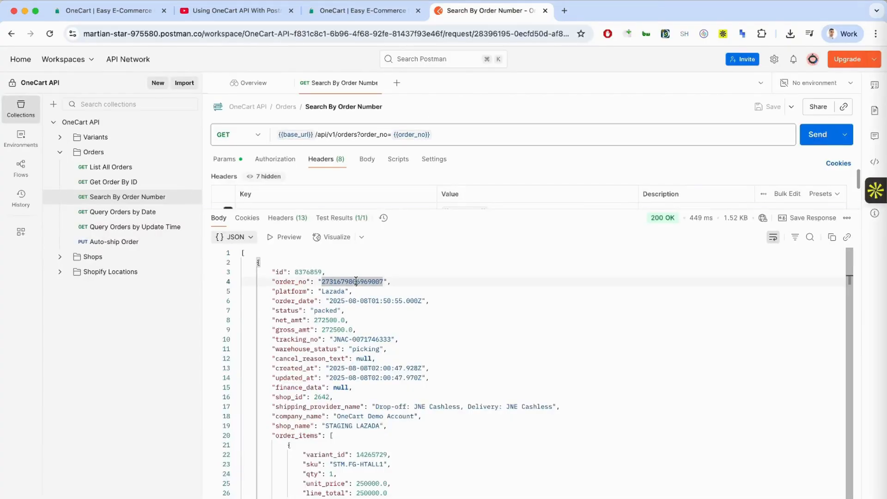
click(422, 301)
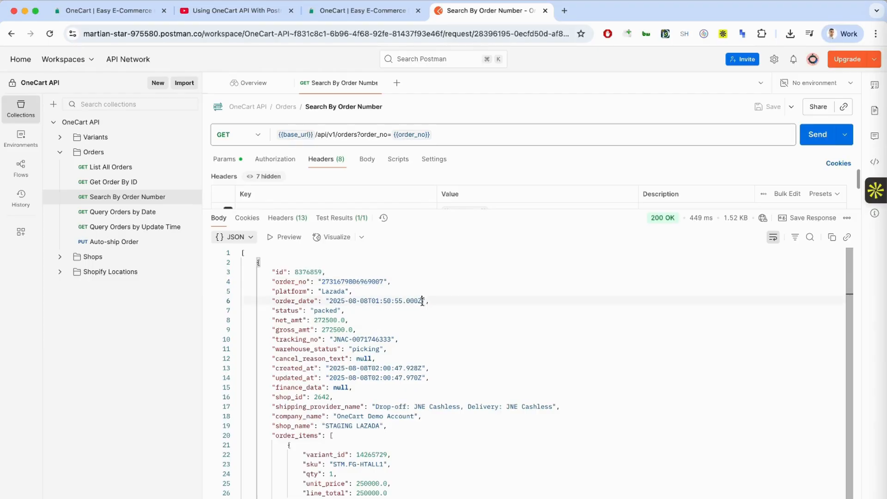
drag(421, 301, 326, 301)
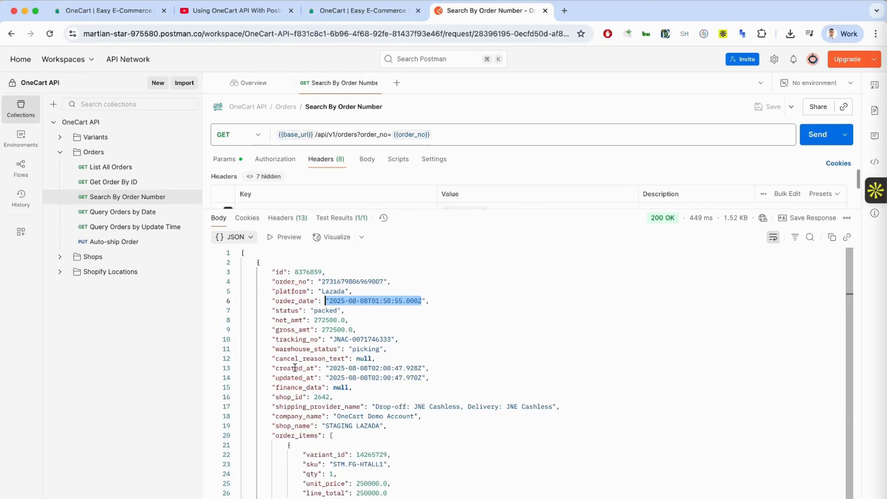
drag(422, 369, 328, 370)
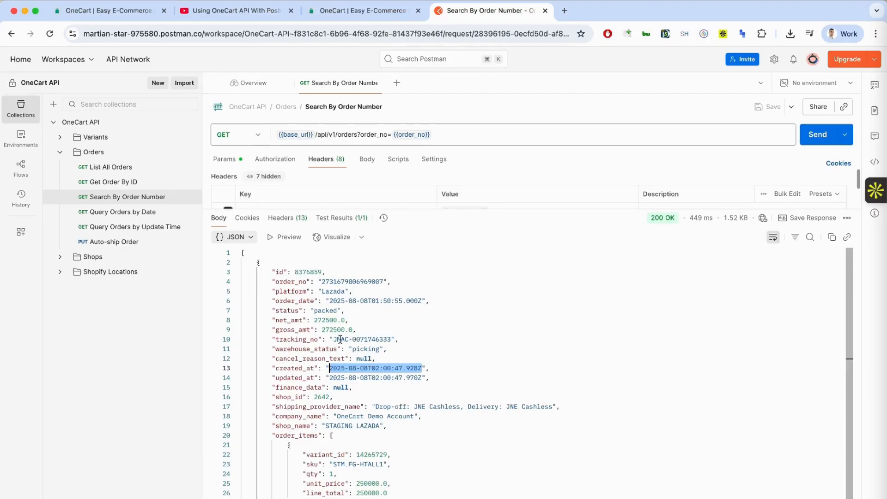
double_click(329, 320)
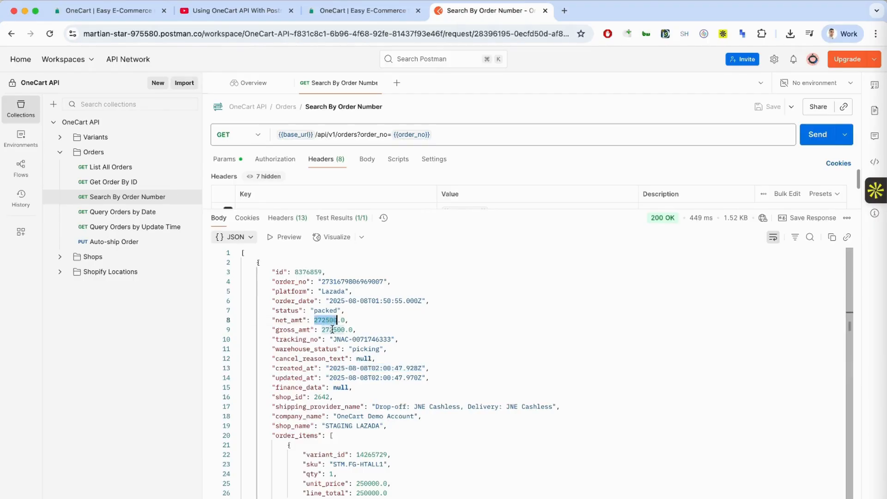
double_click(332, 329)
double_click(363, 339)
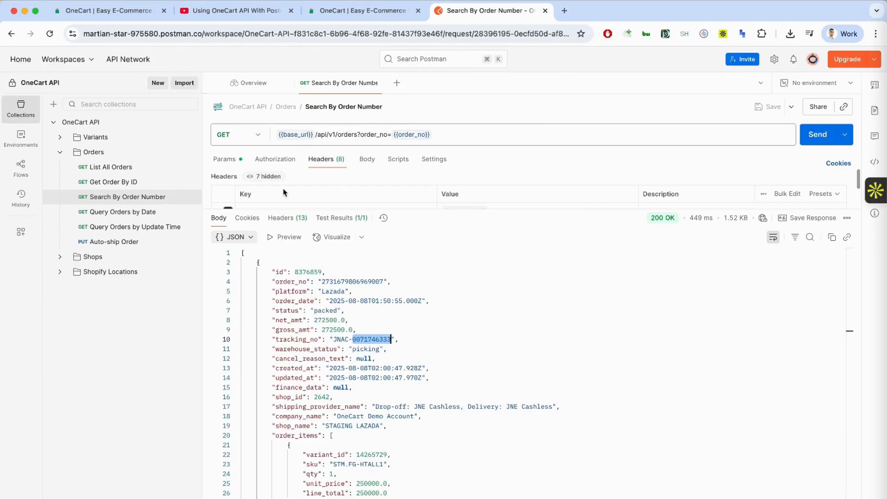
Expand the Shops, Shopify Locations and Variants folders of the OneCart API collection to show their requests
click(92, 256)
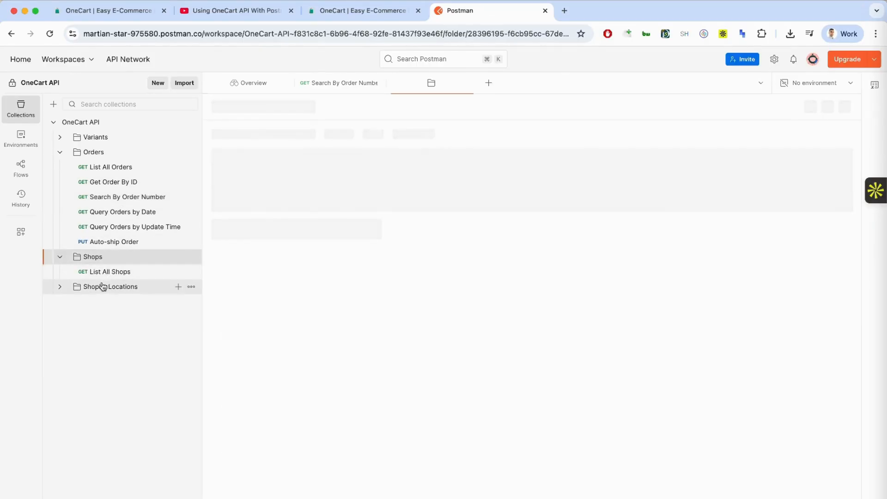
click(104, 286)
click(96, 138)
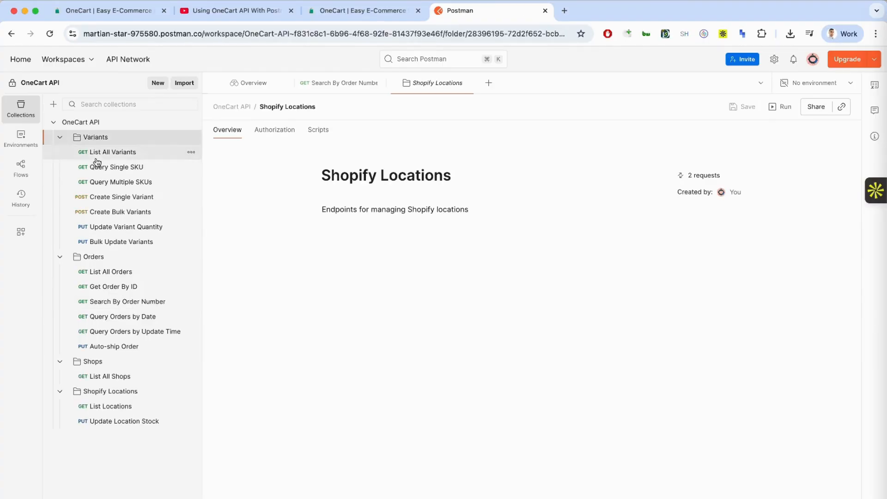